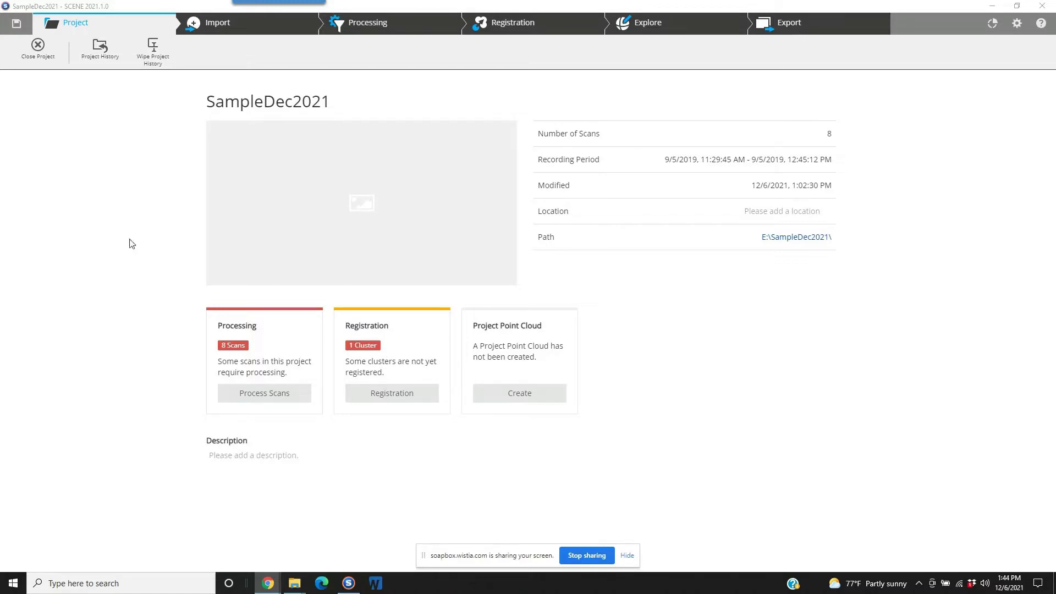
Step: Select the entire SampleDec2021 project for scan processing and open its processing configuration
click(349, 31)
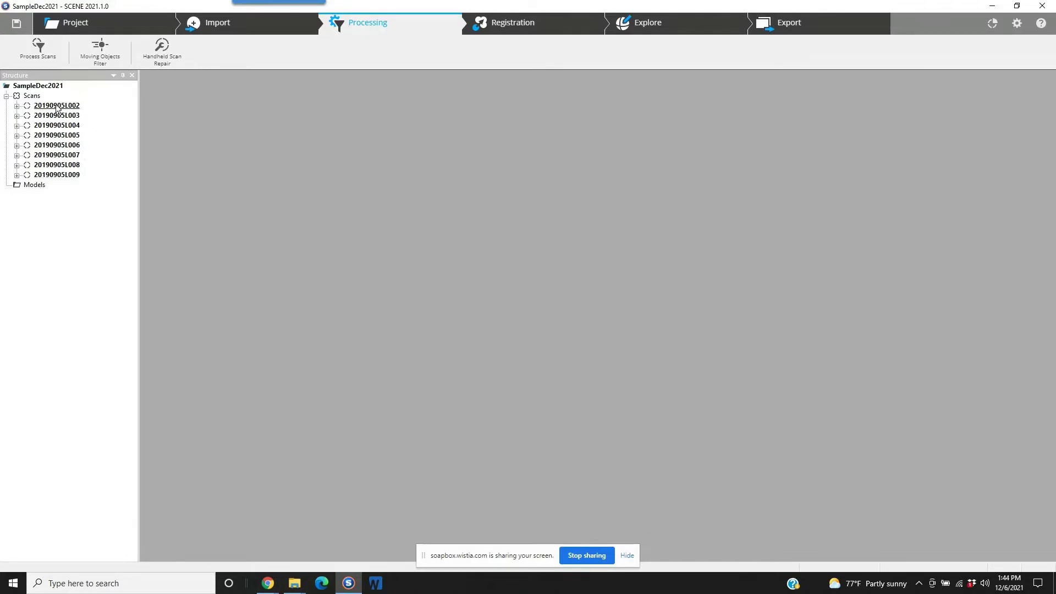
click(38, 48)
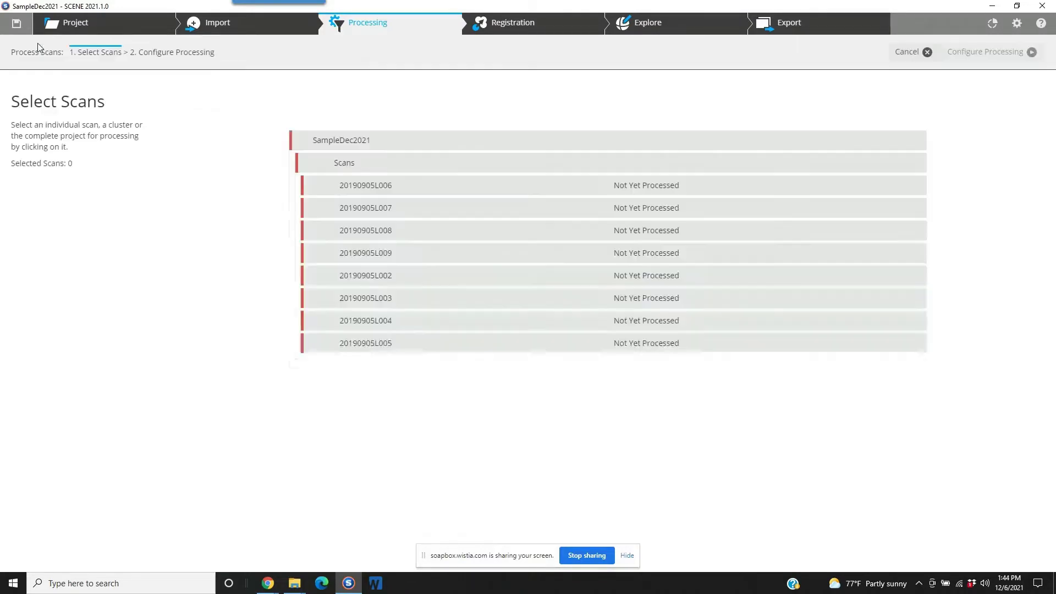
click(394, 144)
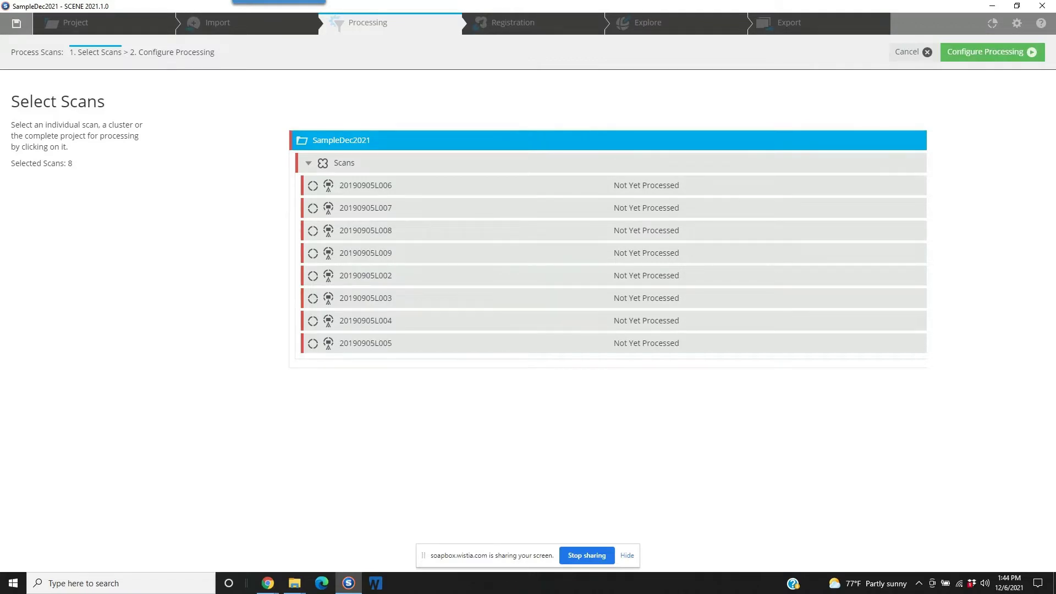
click(967, 57)
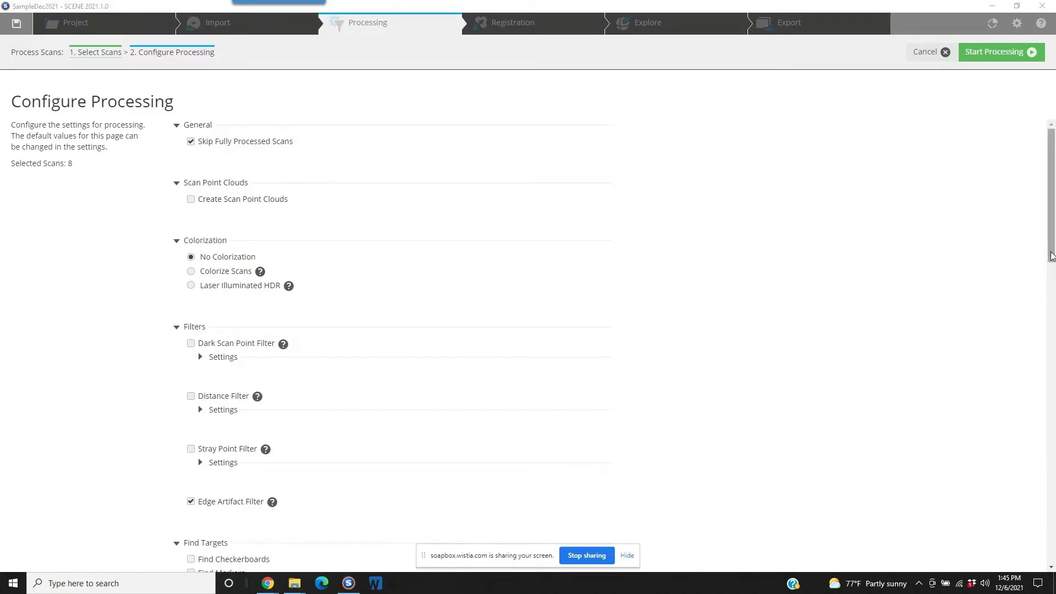
Step: Set the automatic registration method to Target Based in the processing configuration
scroll(1051, 297, down, 3)
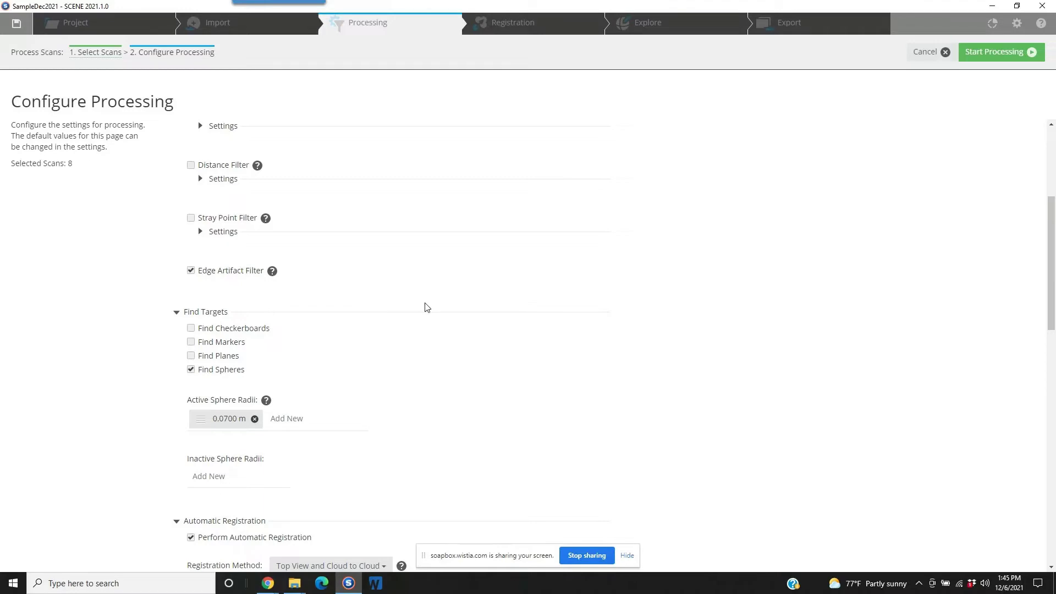
drag(1049, 261, 1049, 323)
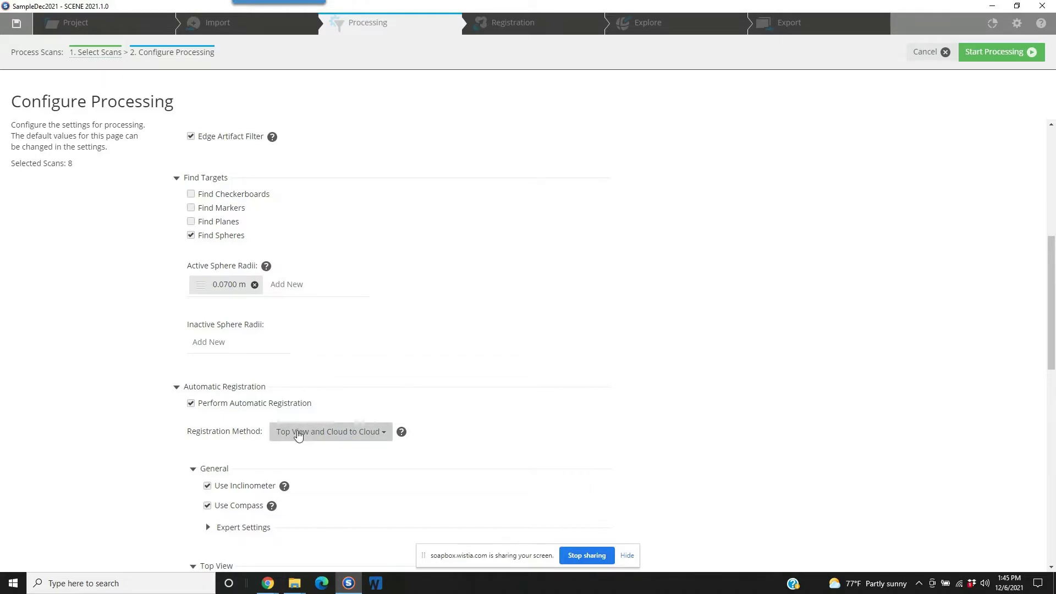
click(378, 436)
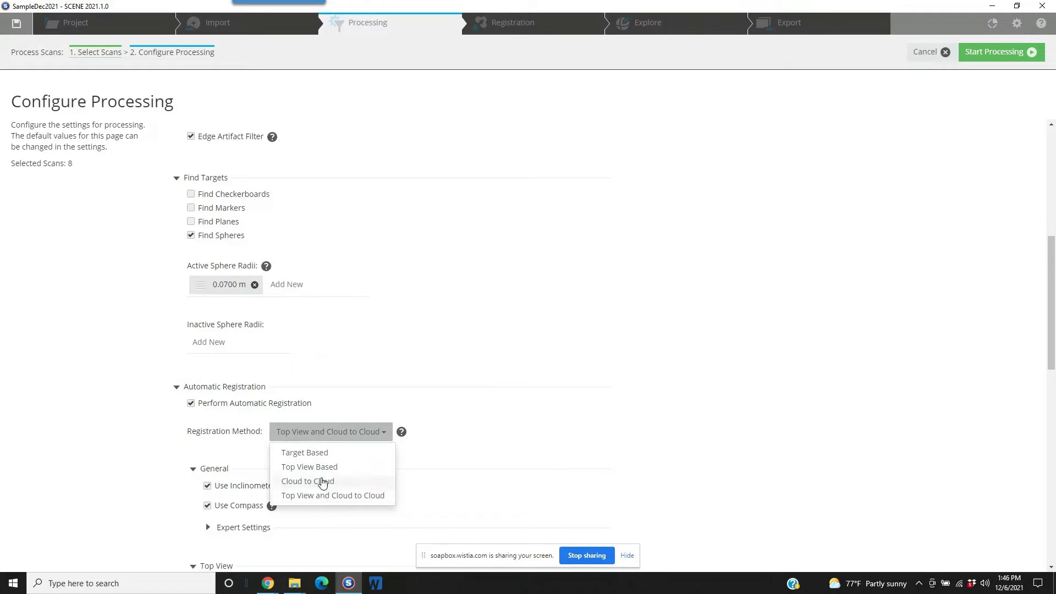
click(322, 454)
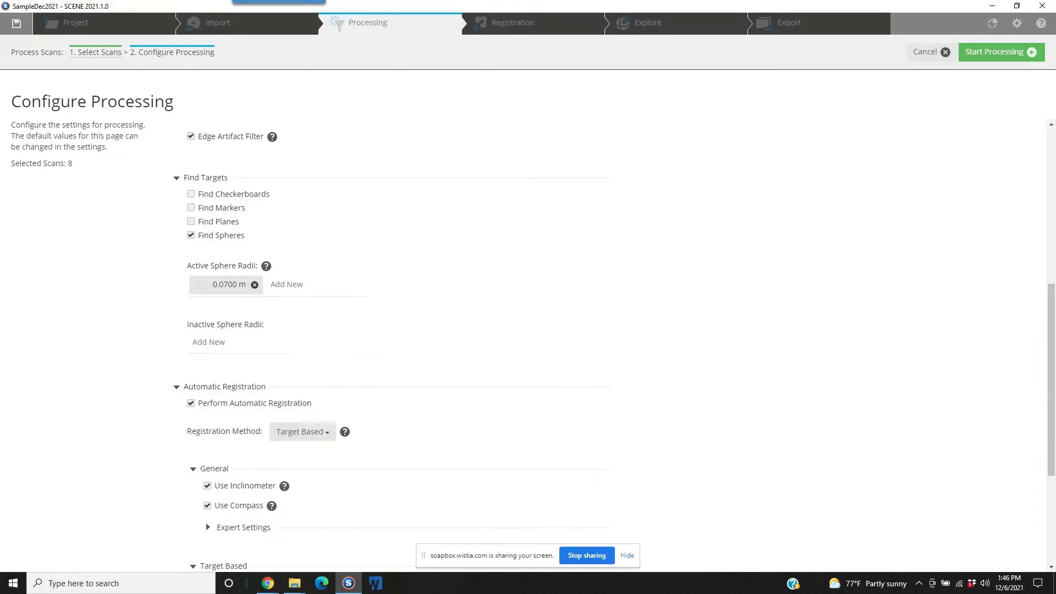
Step: Replace the active sphere radius for target detection with 0.0750 m, leaving it as the only active radius
scroll(1037, 360, up, 3)
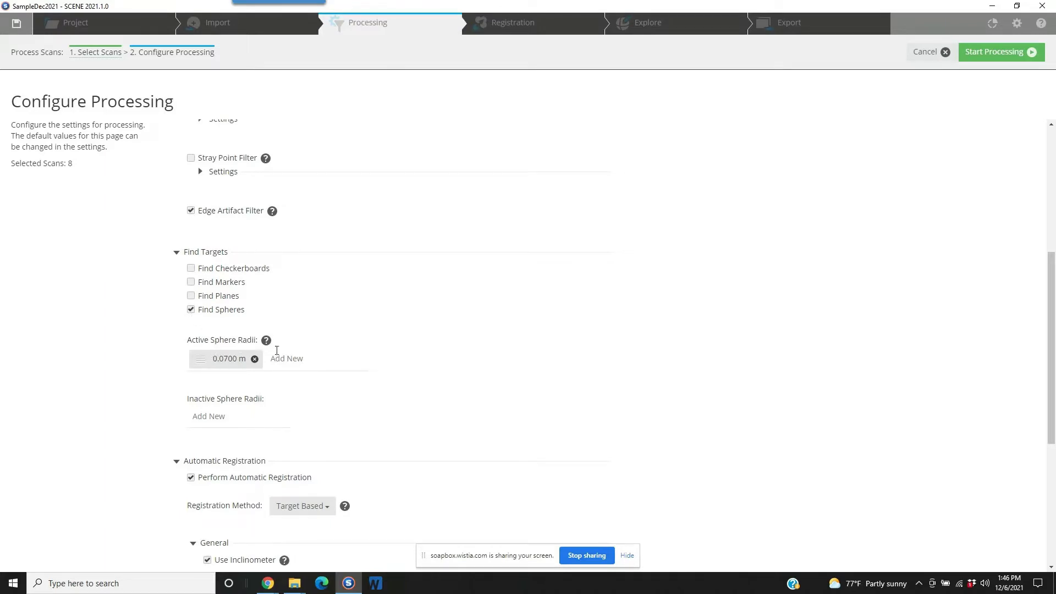
click(292, 358)
text(075)
key(Return)
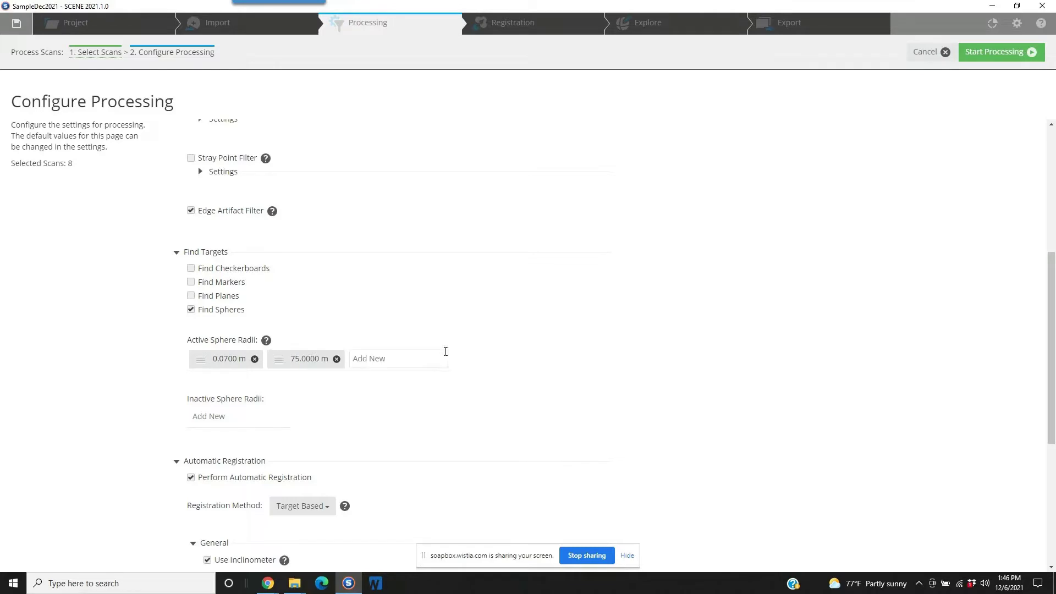
drag(224, 354, 171, 374)
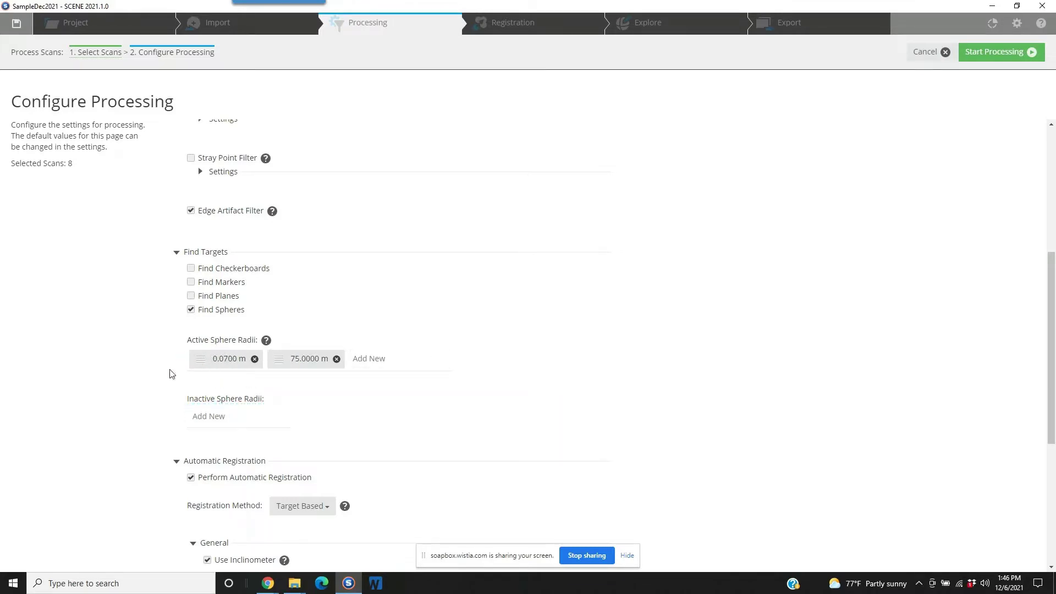
click(254, 359)
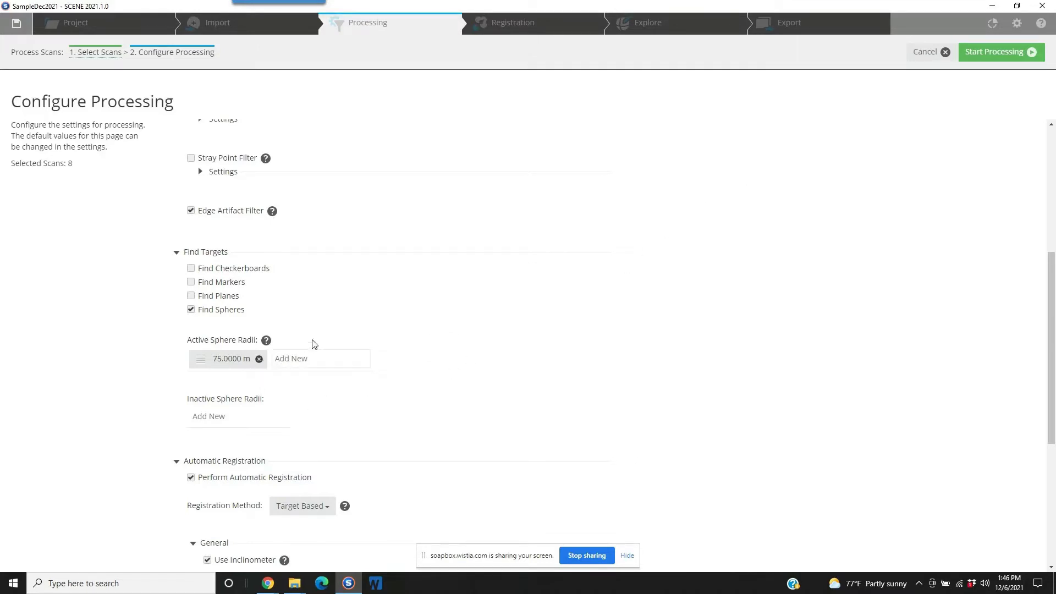
text(.075)
key(Return)
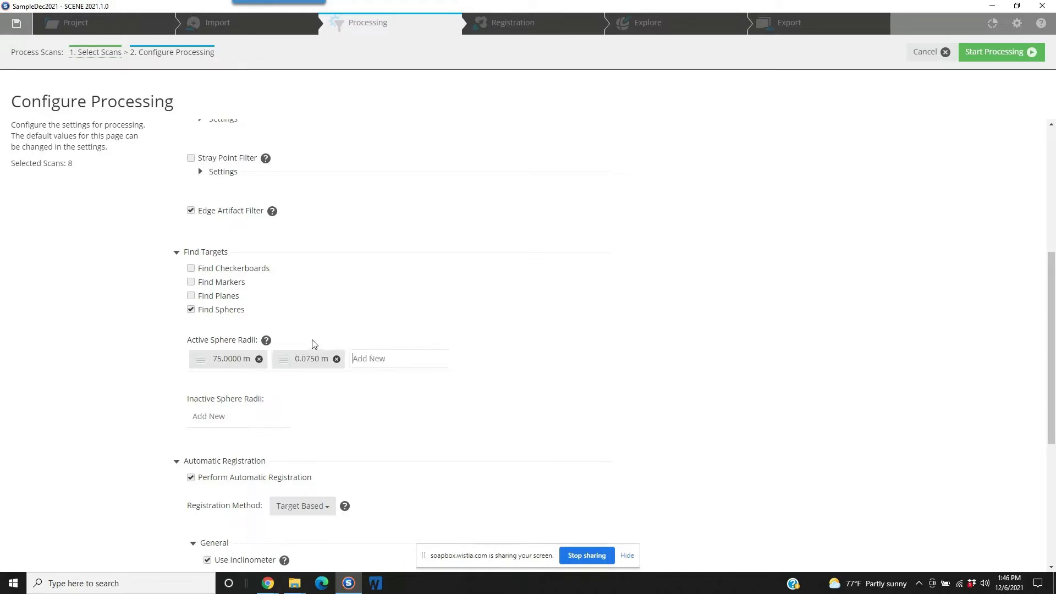
click(259, 359)
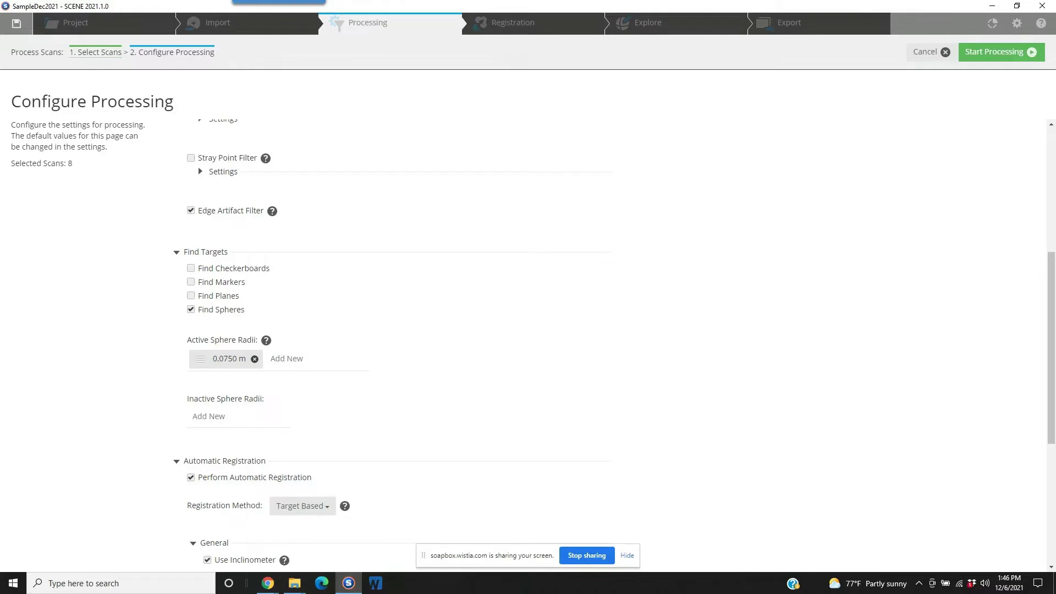
Step: Start processing the selected scans with the configured settings and dismiss the processing results
drag(1053, 323, 1045, 486)
drag(1043, 427, 972, 45)
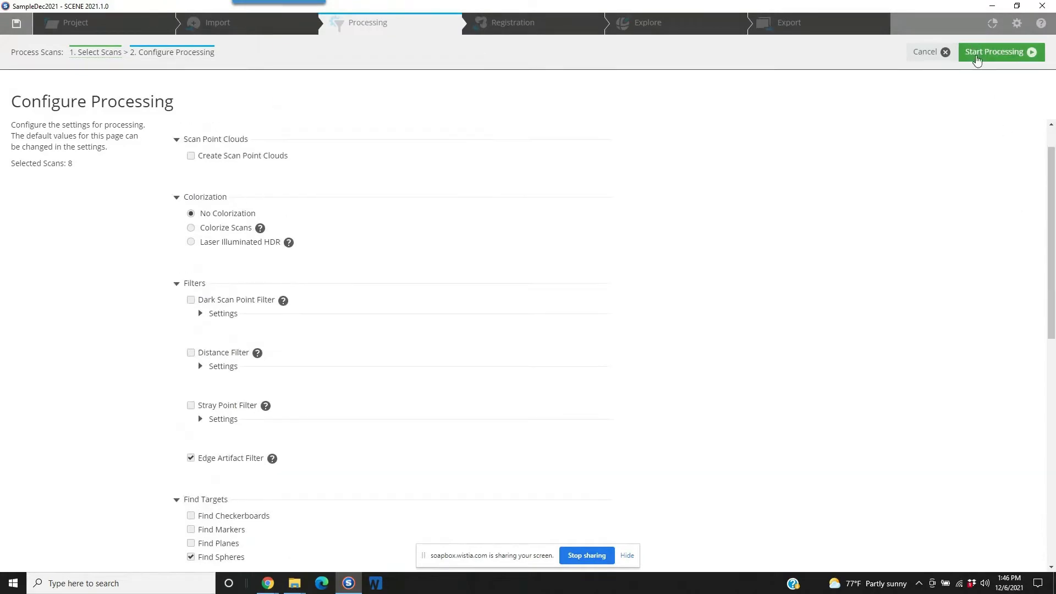
click(979, 55)
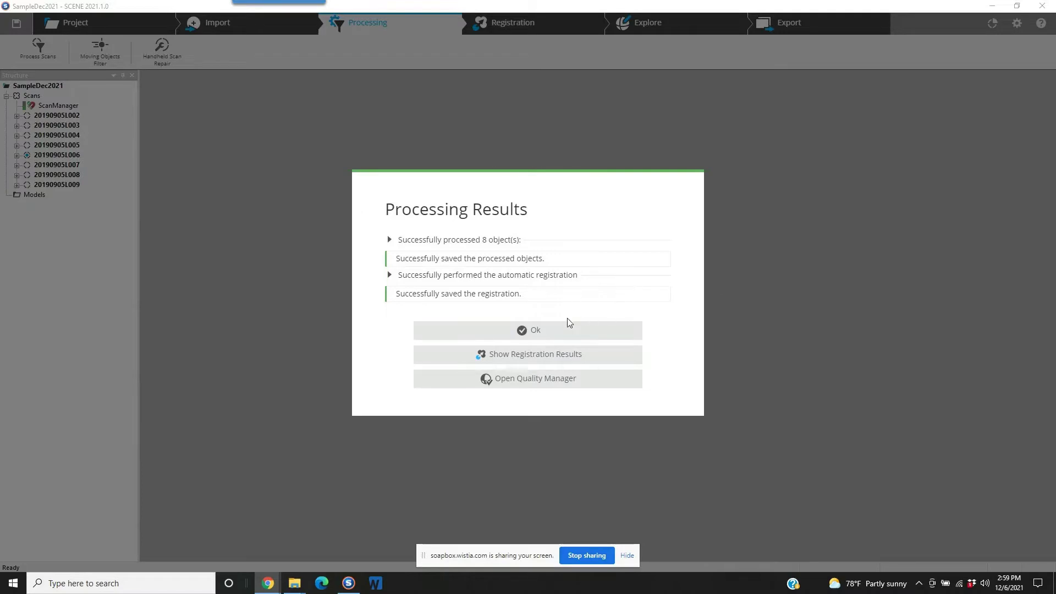
click(527, 332)
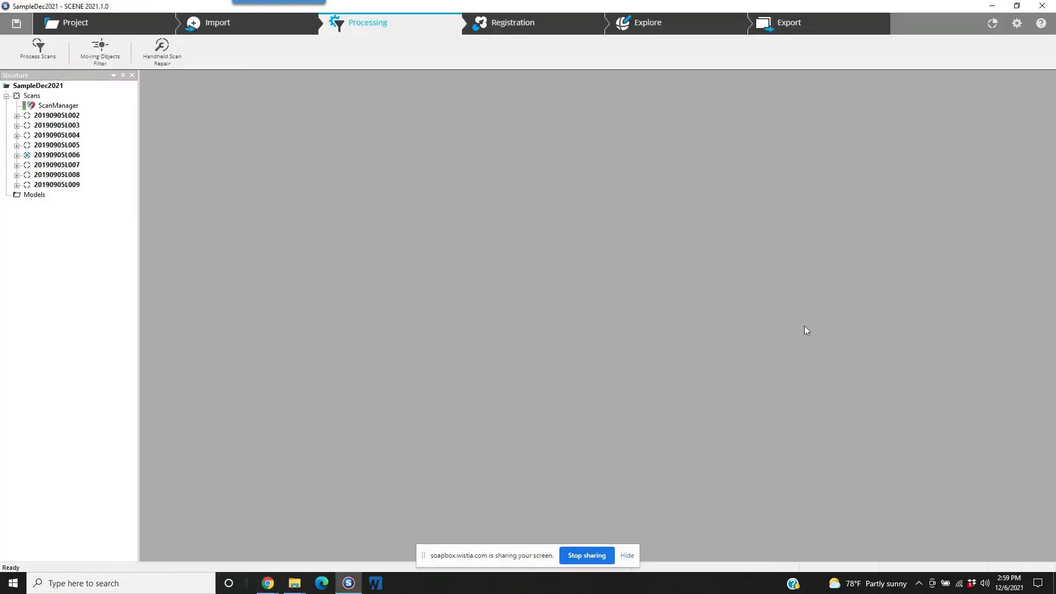
Step: Close the project's 3D view, open a correspondence view of the Scans cluster, and load all its scans
click(684, 30)
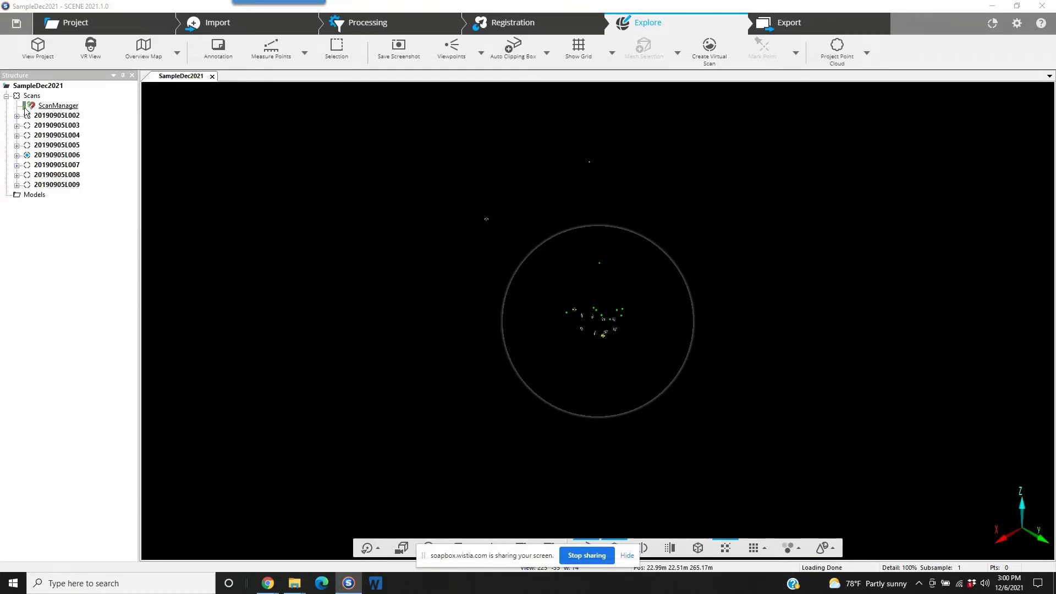
click(211, 76)
right_click(36, 97)
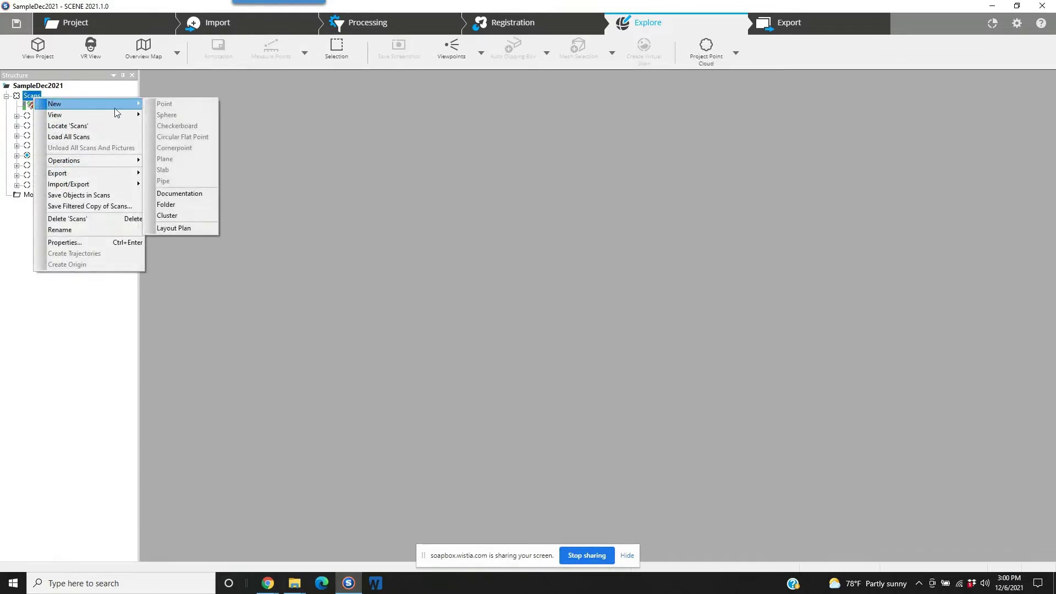
mouse_move(132, 115)
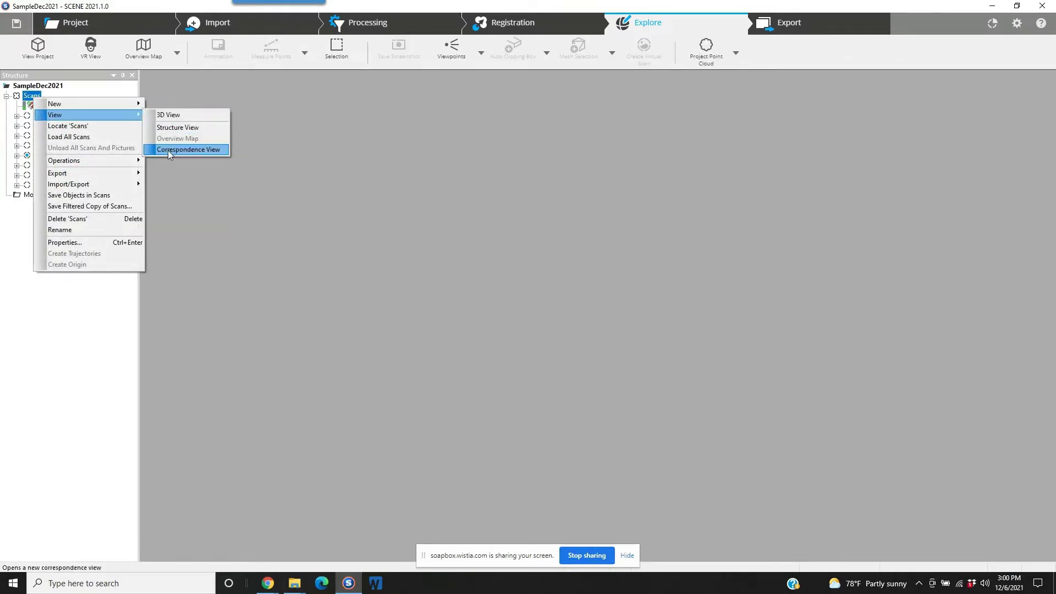
click(167, 149)
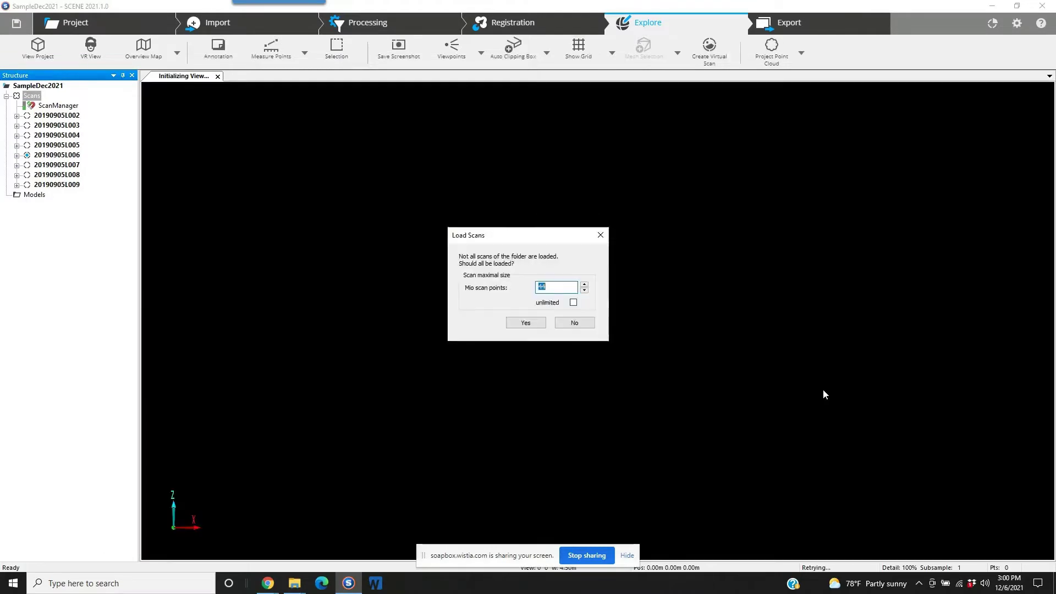
click(526, 323)
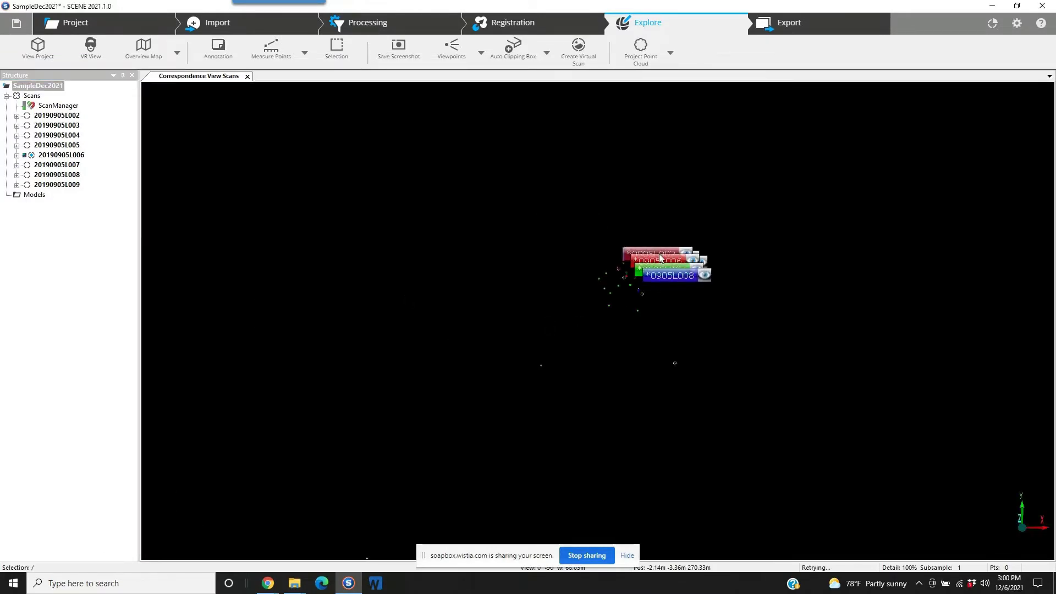
Step: Examine the scanner positions, sphere targets and overlap of the coloured scans from above in the correspondence view
scroll(621, 328, up, 4)
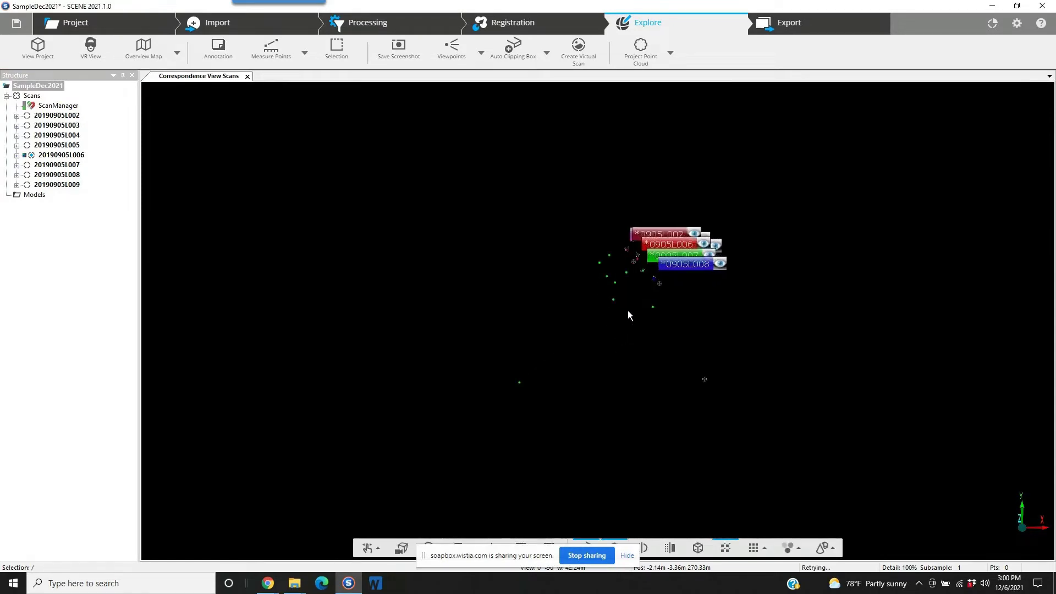
scroll(597, 280, up, 3)
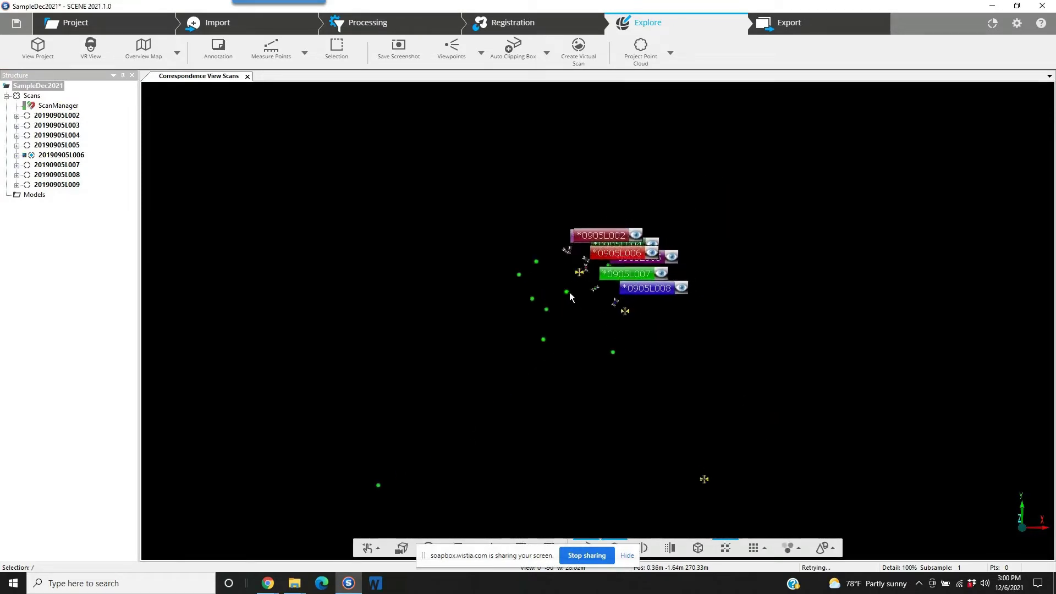
right_drag(563, 342, 525, 304)
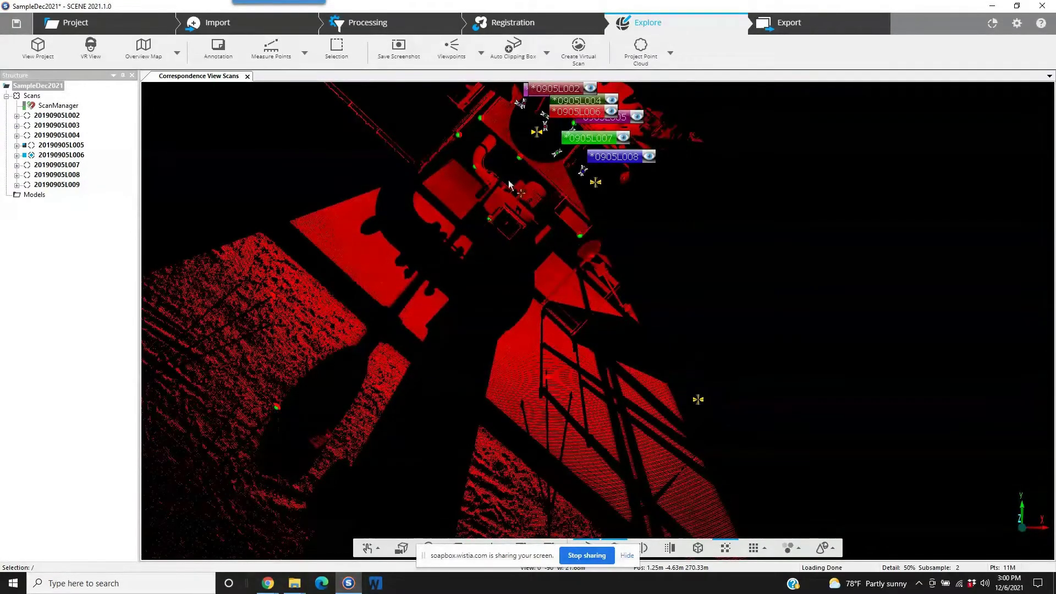
right_drag(508, 180, 541, 190)
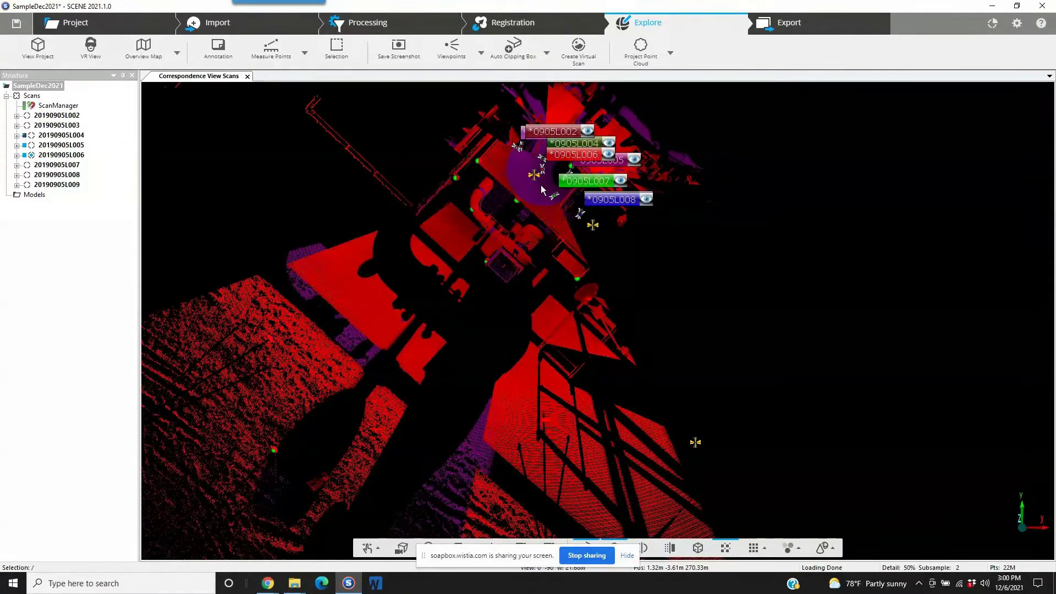
scroll(545, 214, down, 1)
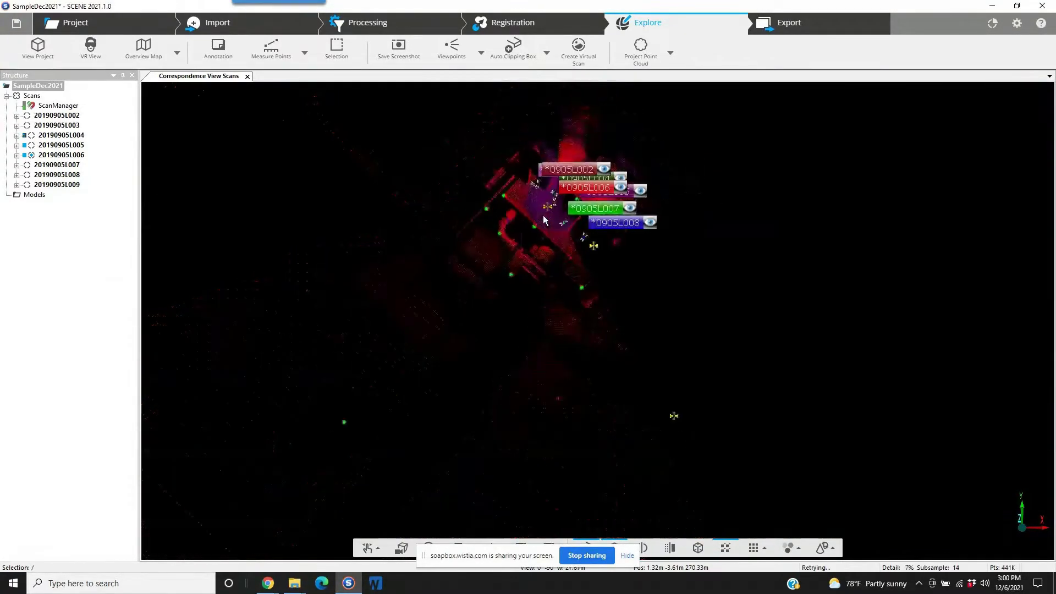
scroll(531, 202, up, 3)
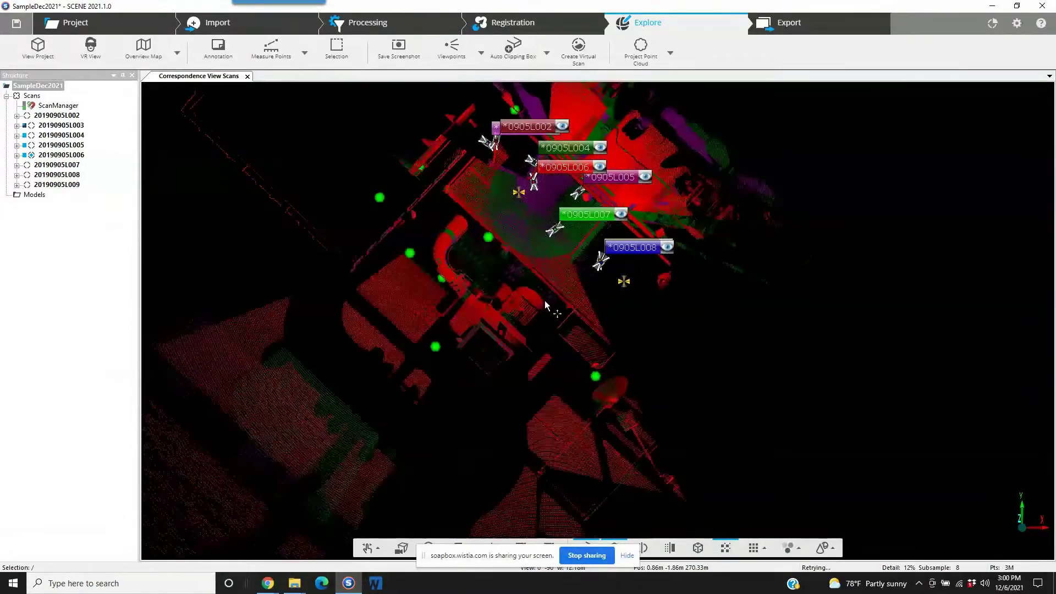
key(Up)
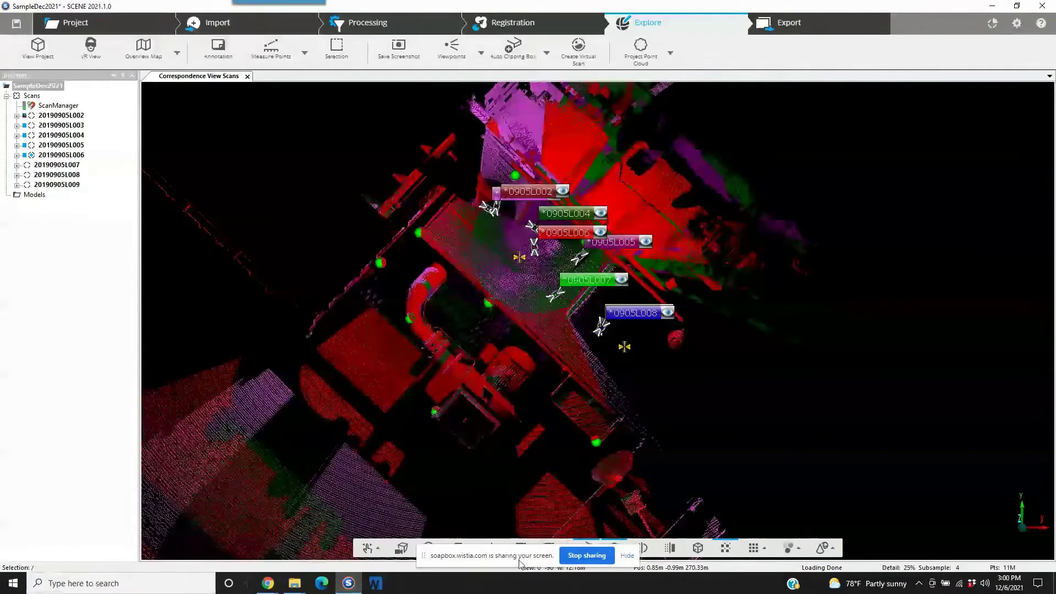
drag(550, 554, 113, 510)
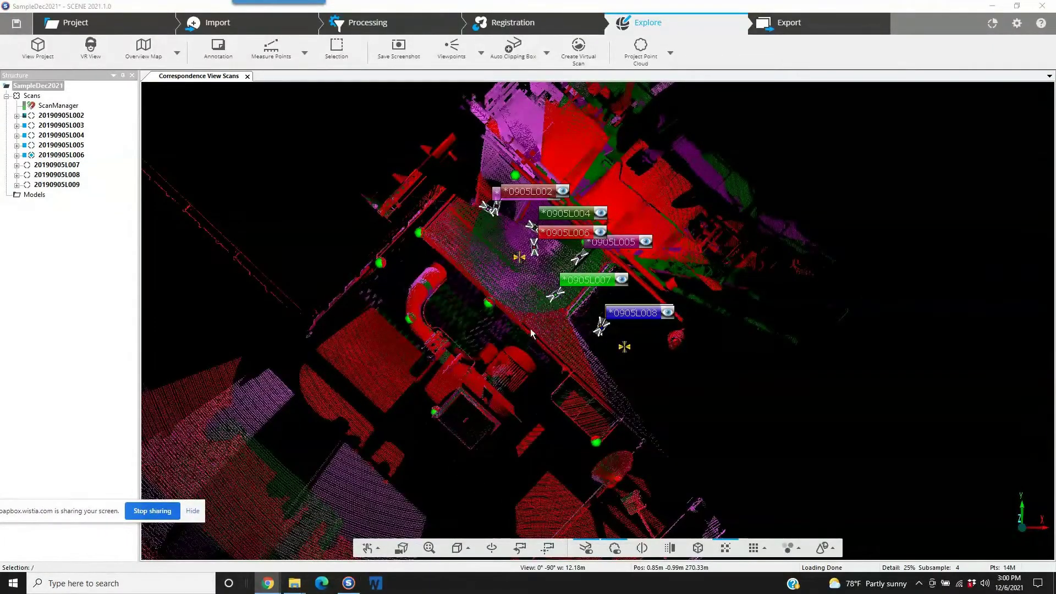
click(490, 546)
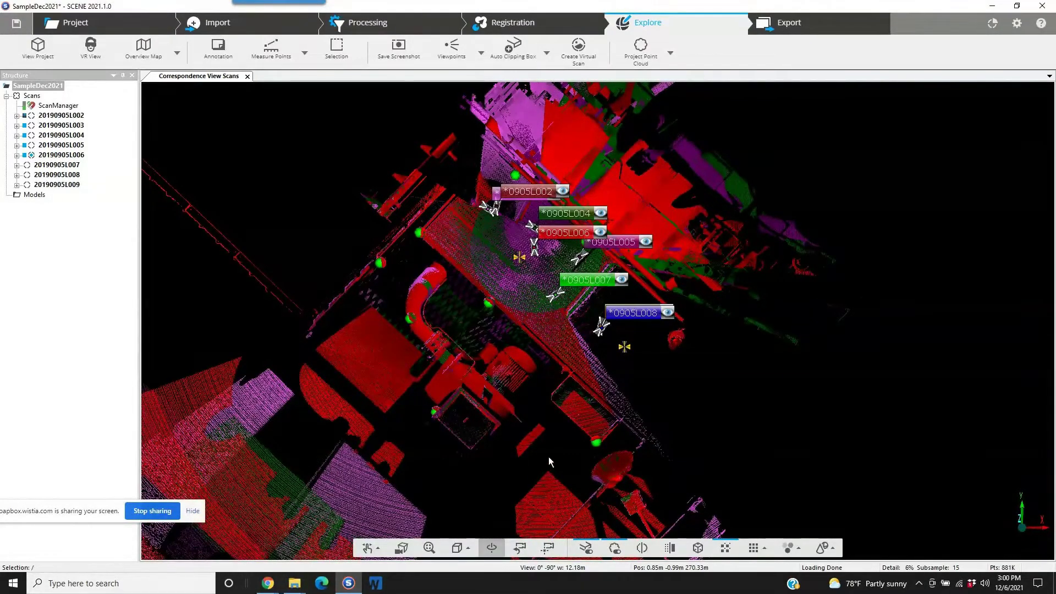
drag(548, 457, 555, 431)
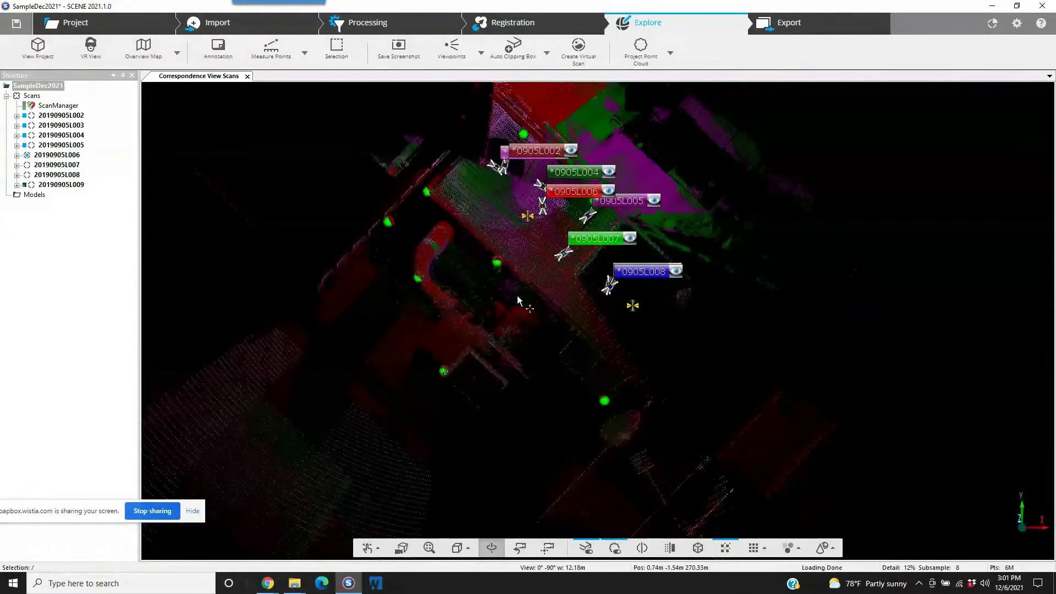
drag(518, 300, 532, 335)
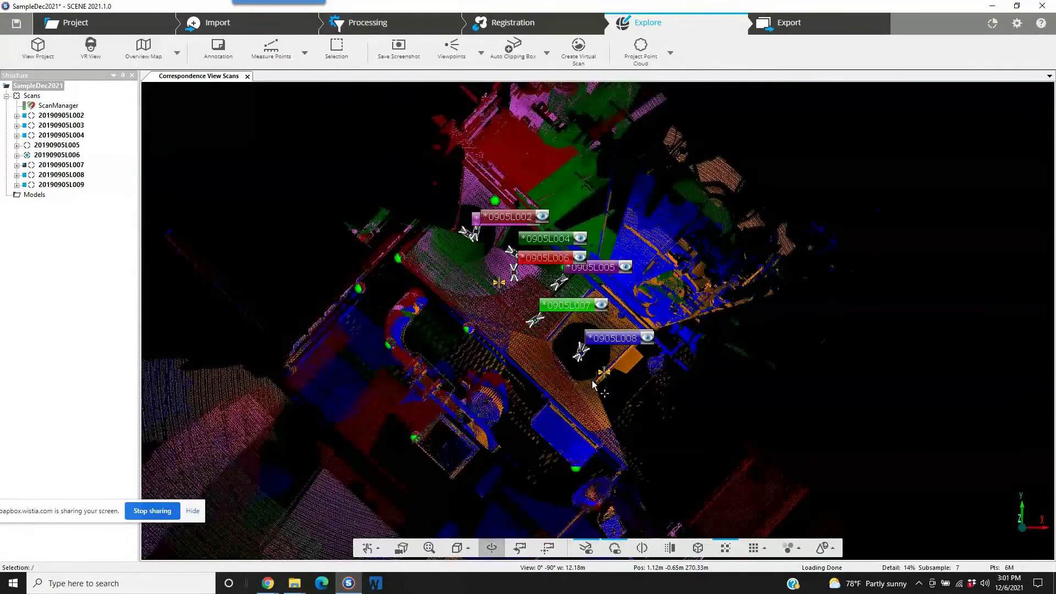
right_drag(594, 383, 574, 394)
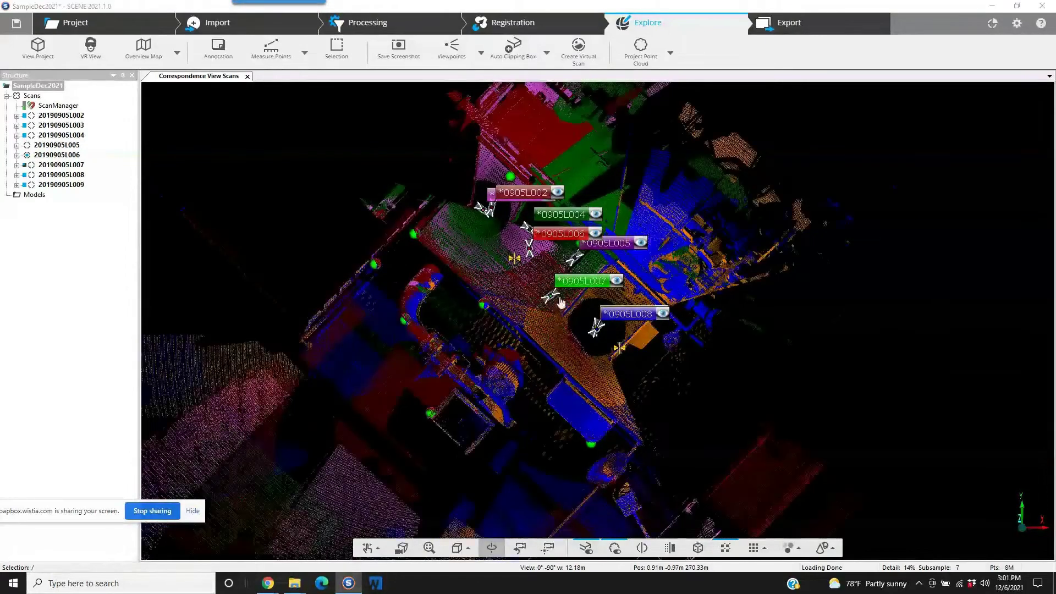
Step: Inspect the alignment of the coloured scans and sphere targets from oblique and near-frontal 3D angles
click(491, 547)
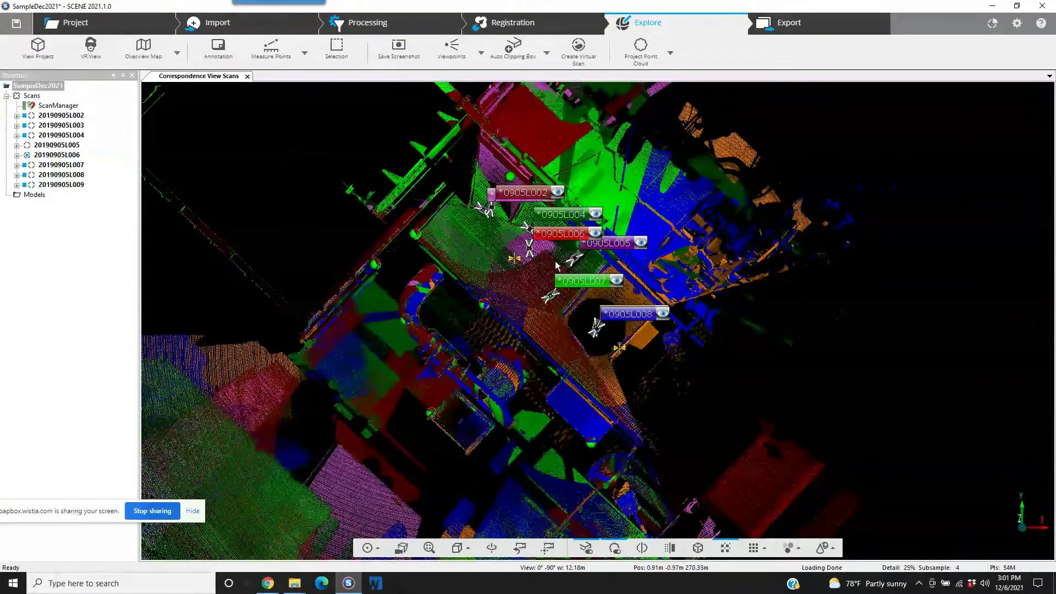
drag(582, 426, 510, 277)
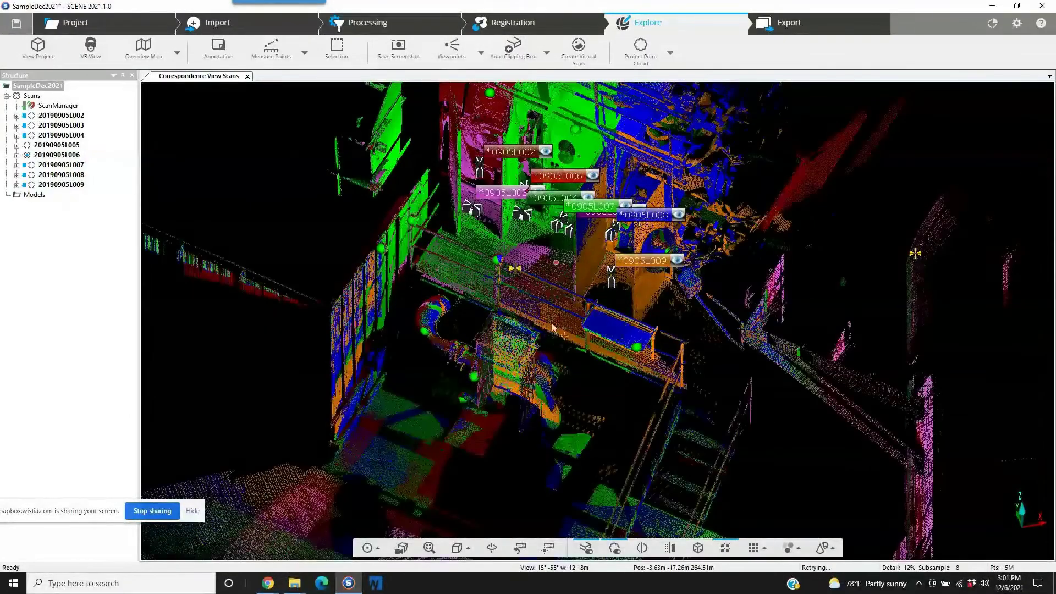
scroll(567, 270, down, 2)
scroll(567, 269, up, 5)
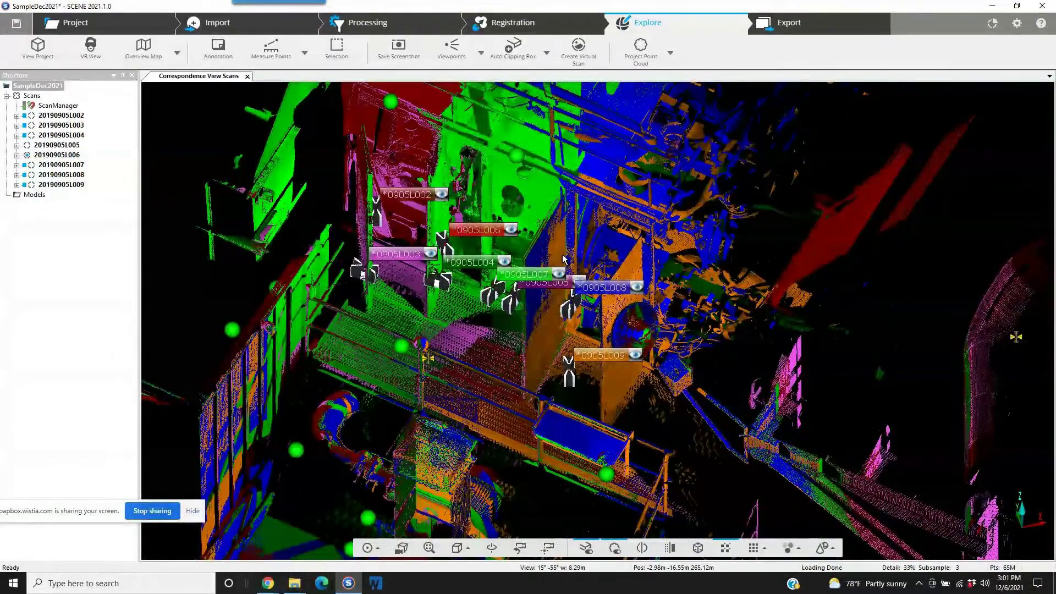
drag(622, 276, 731, 255)
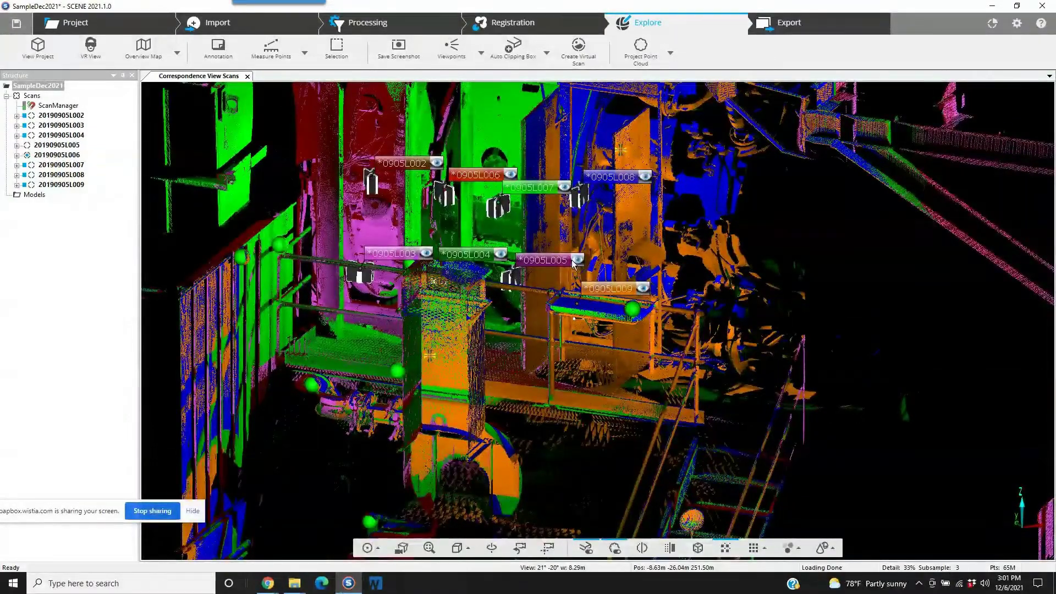
scroll(556, 236, up, 5)
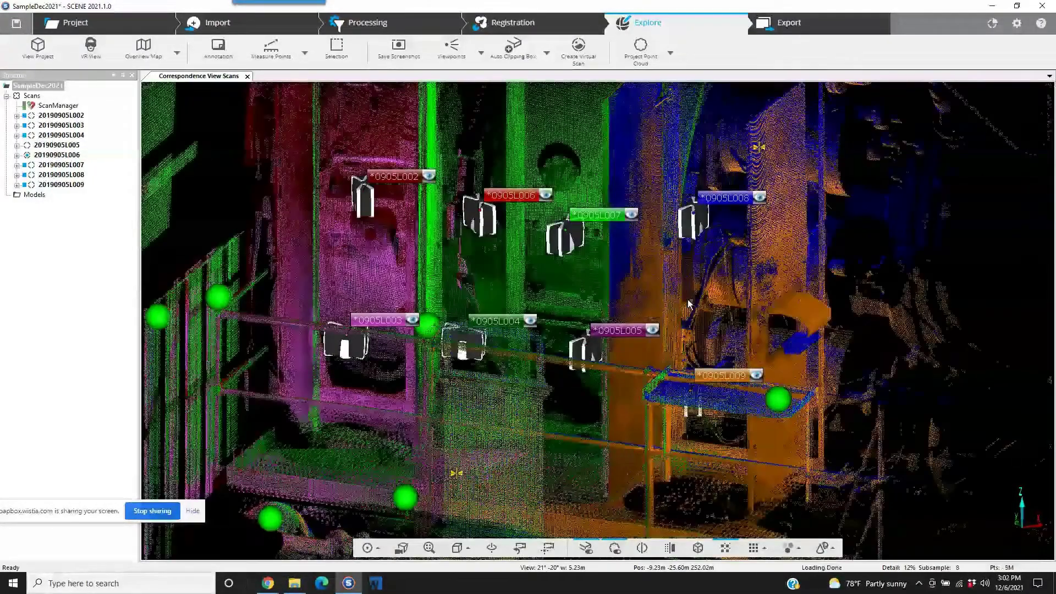
scroll(683, 301, up, 1)
scroll(681, 295, down, 5)
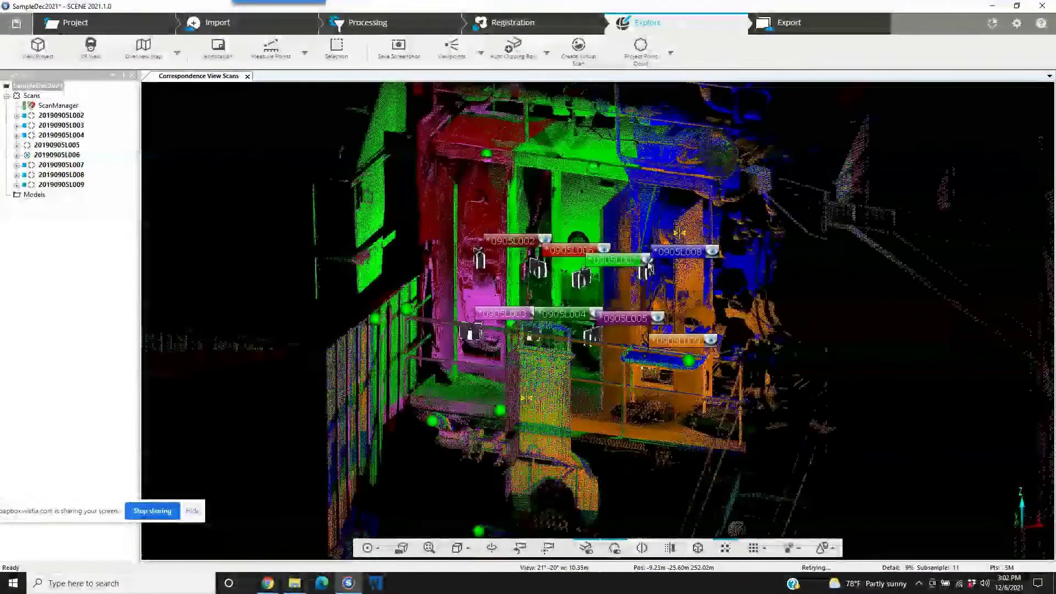